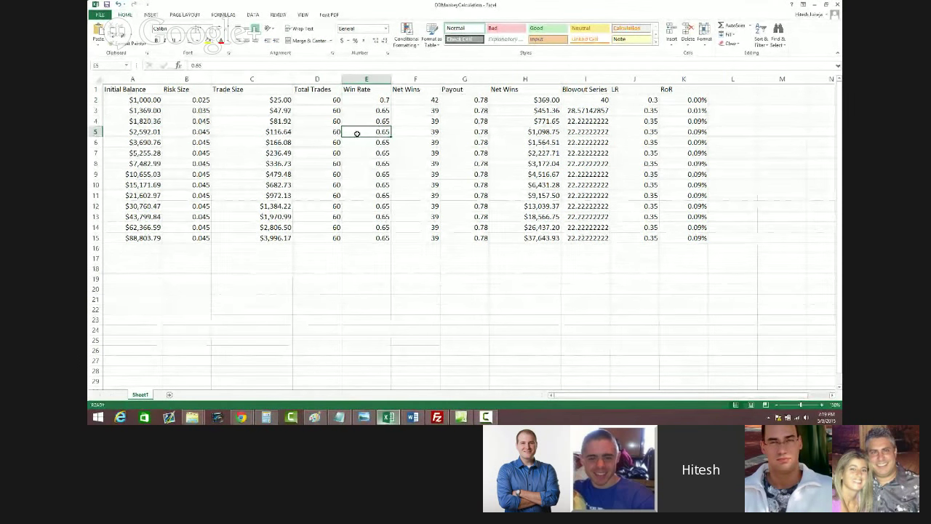
Review the total trades, initial balance and trade sizes in the projection rows down to row 13.
click(331, 100)
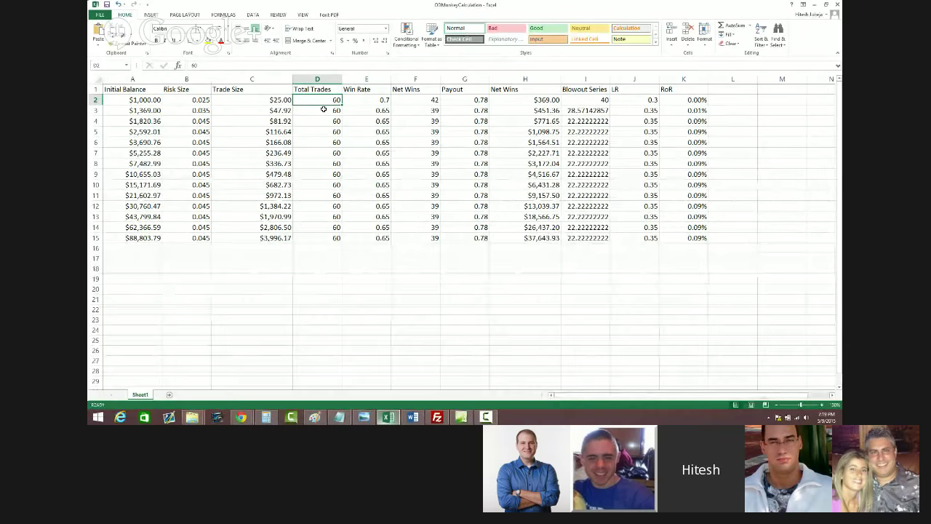
click(133, 99)
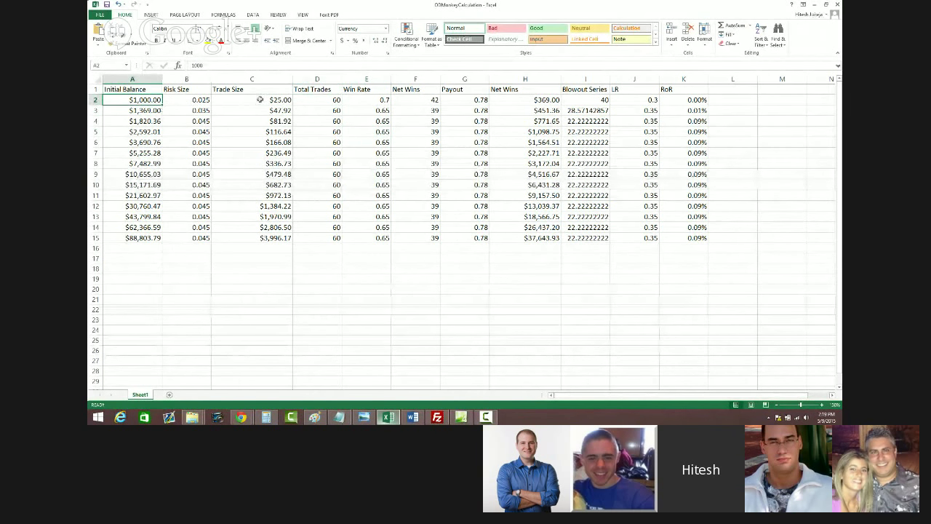
drag(251, 100, 247, 221)
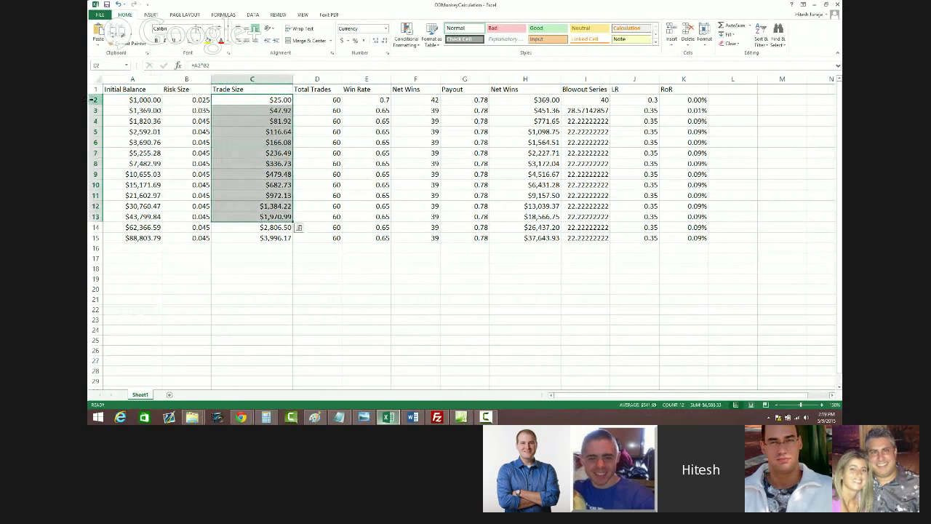
drag(96, 100, 91, 208)
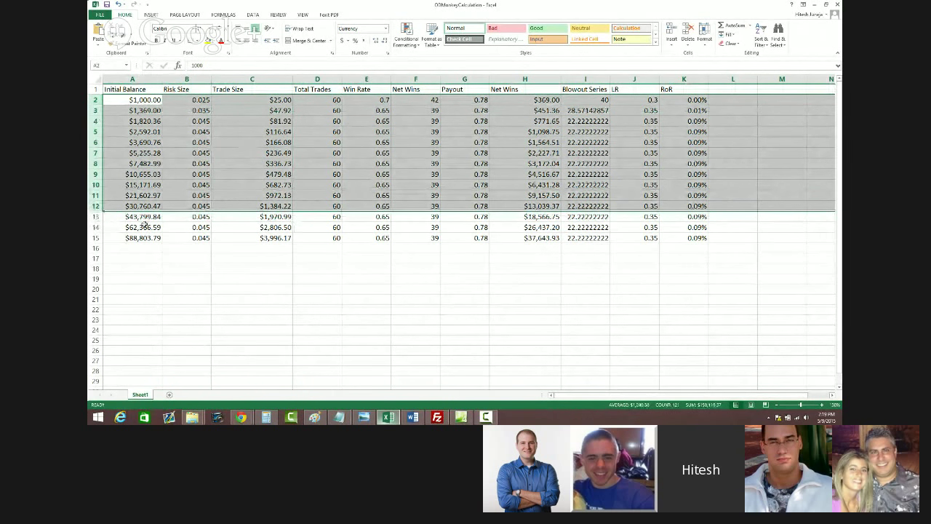
click(95, 216)
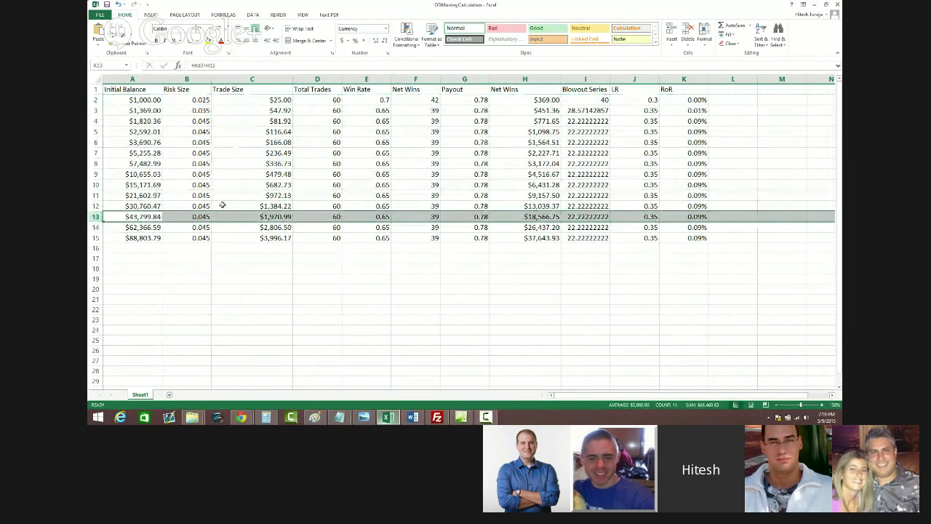
Fill the 0.7 win rate from E2 down the Win Rate column through row 15.
click(375, 100)
drag(390, 105, 343, 238)
click(142, 153)
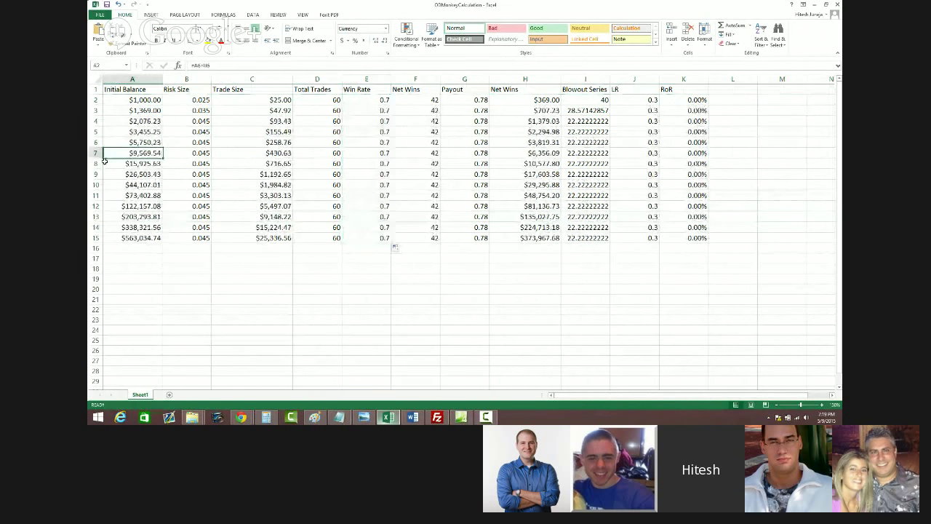
Examine the balance growth in rows 2 to 14, focusing on row 12 and its win rate, total trades and trade size.
click(94, 206)
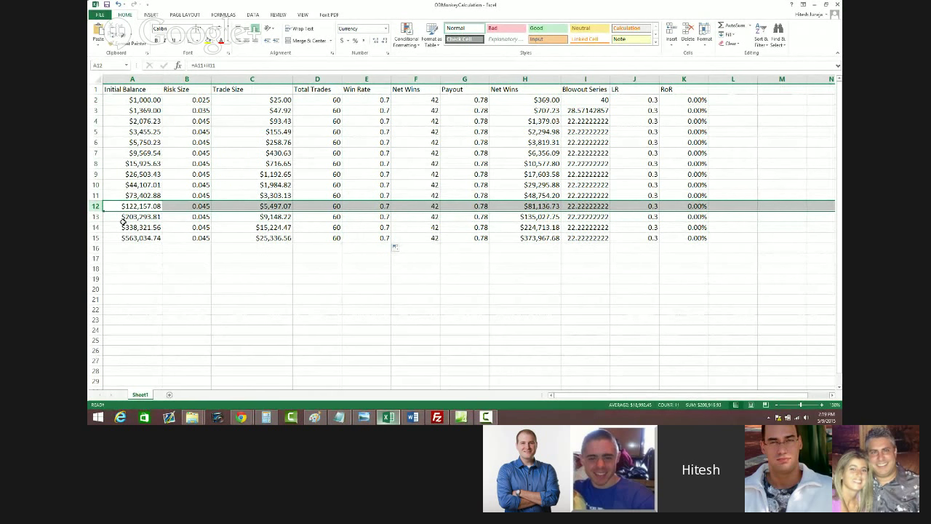
click(371, 102)
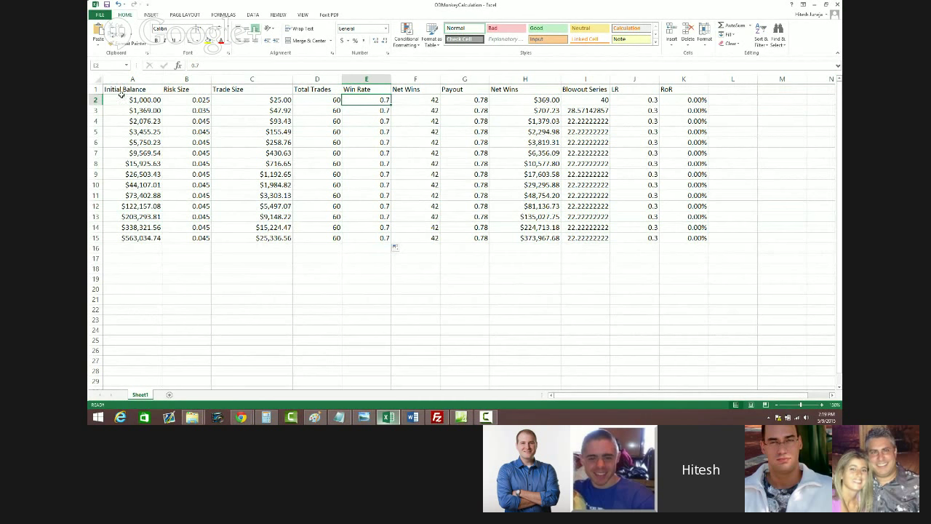
drag(95, 99, 94, 208)
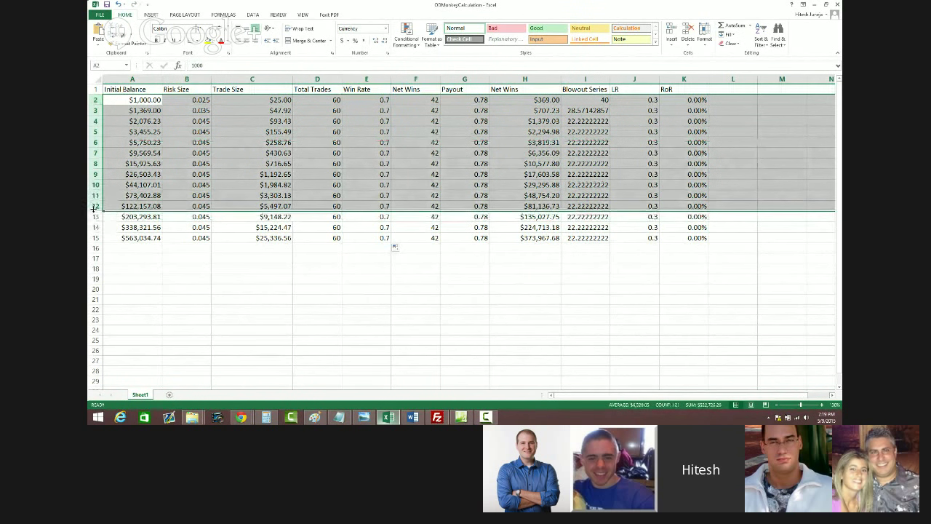
click(95, 206)
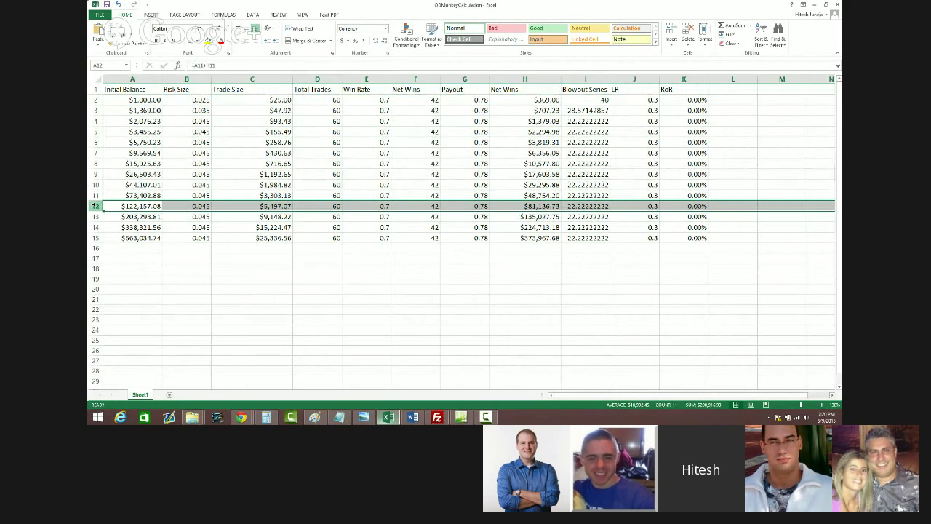
drag(379, 99, 375, 206)
click(311, 102)
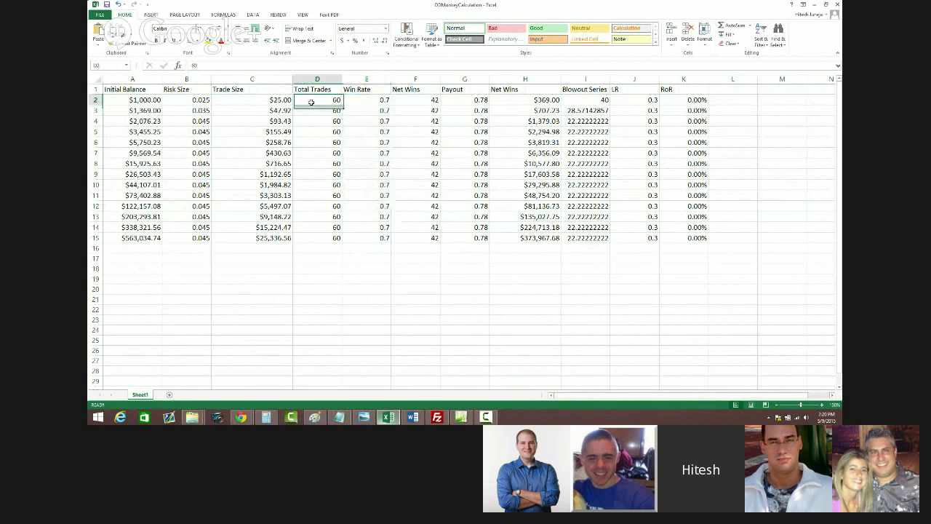
drag(267, 99, 242, 207)
click(108, 206)
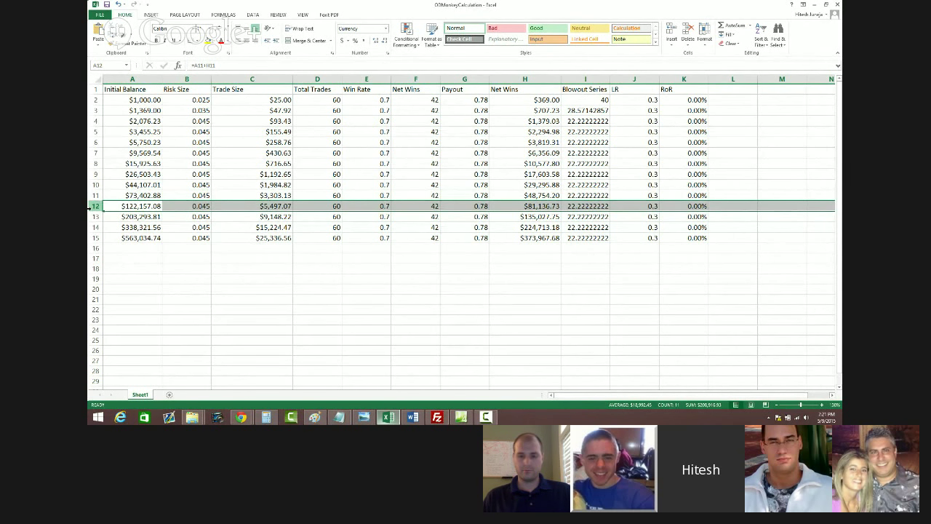
drag(94, 99, 91, 227)
click(255, 100)
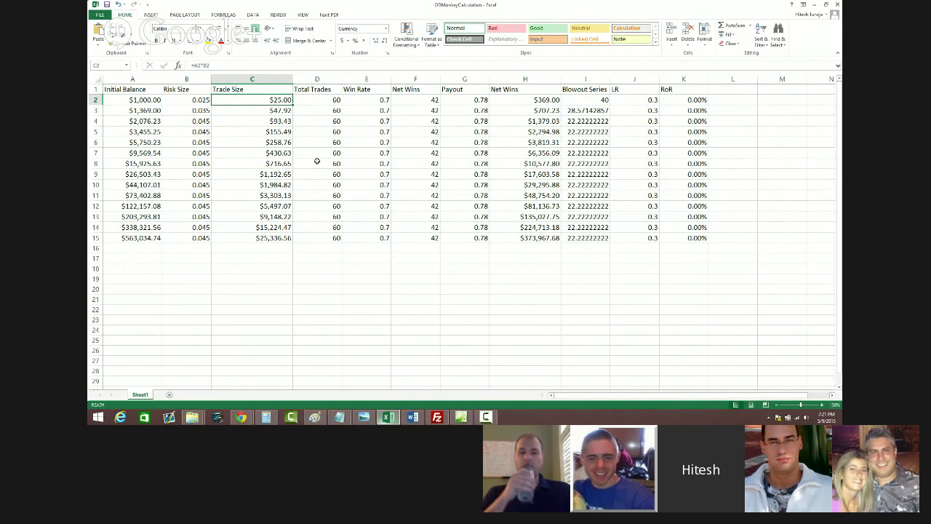
Inspect the RoR formulas in rows 2 and 3 alongside the first row's win rate and trade size.
click(380, 99)
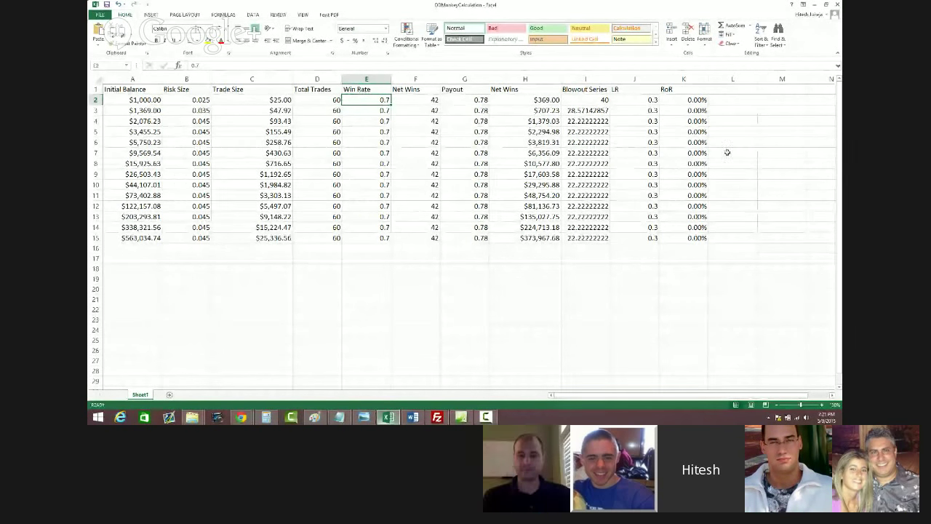
click(683, 78)
click(687, 110)
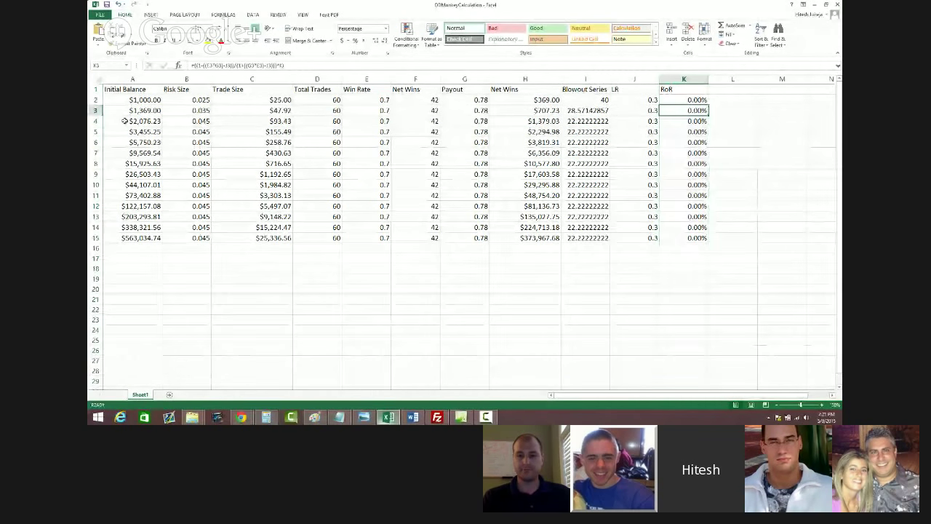
click(684, 101)
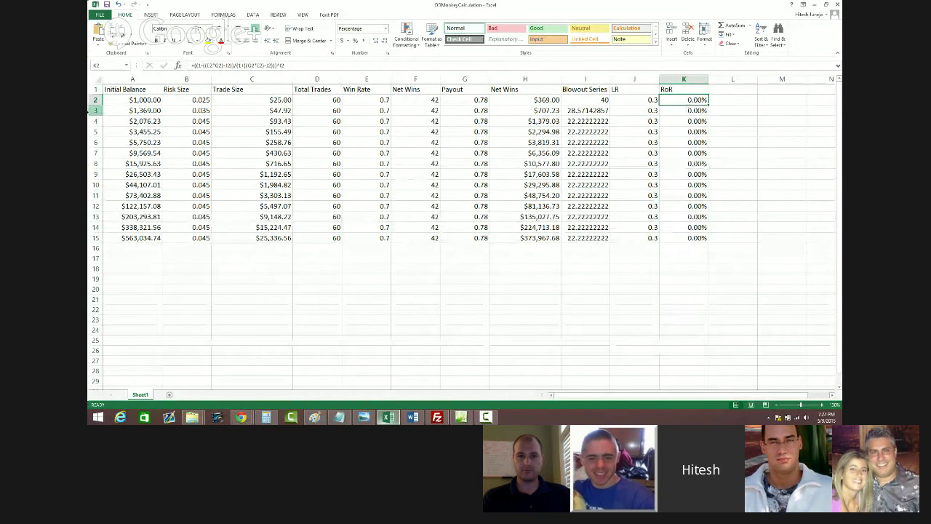
click(94, 100)
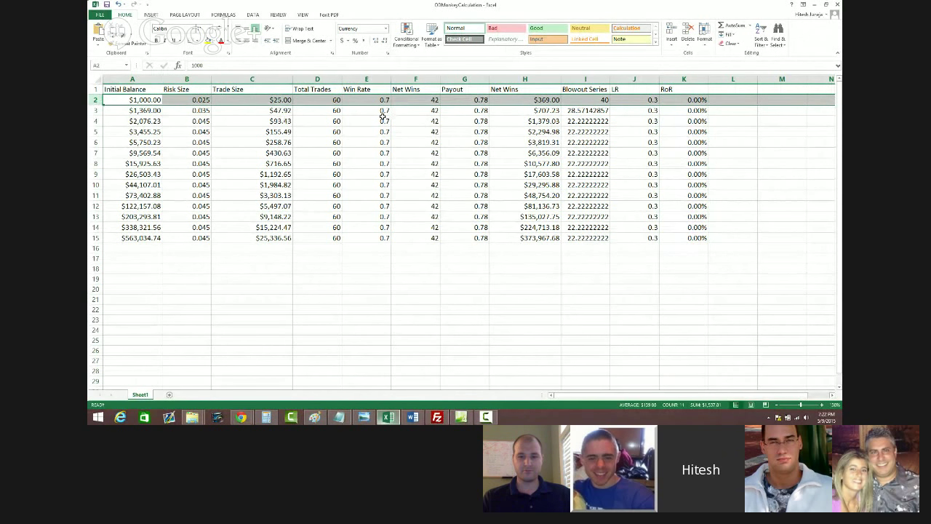
click(696, 100)
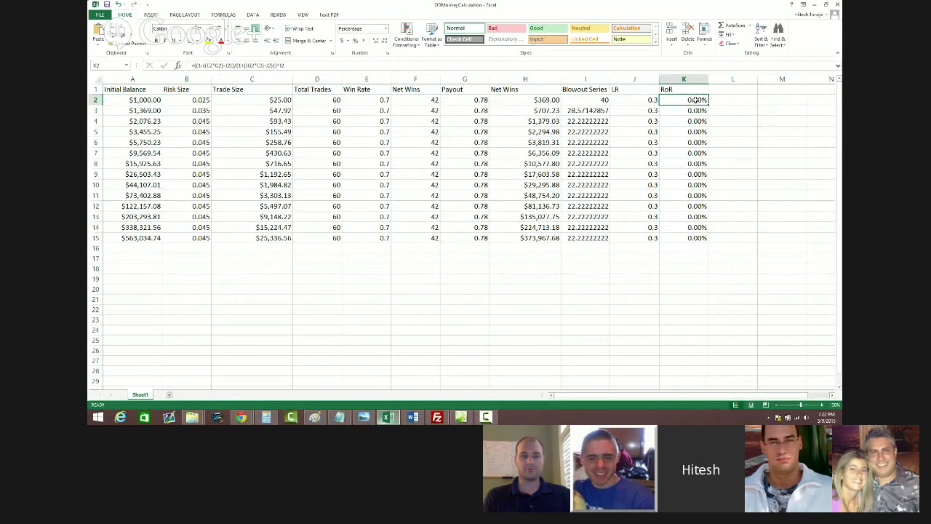
click(273, 101)
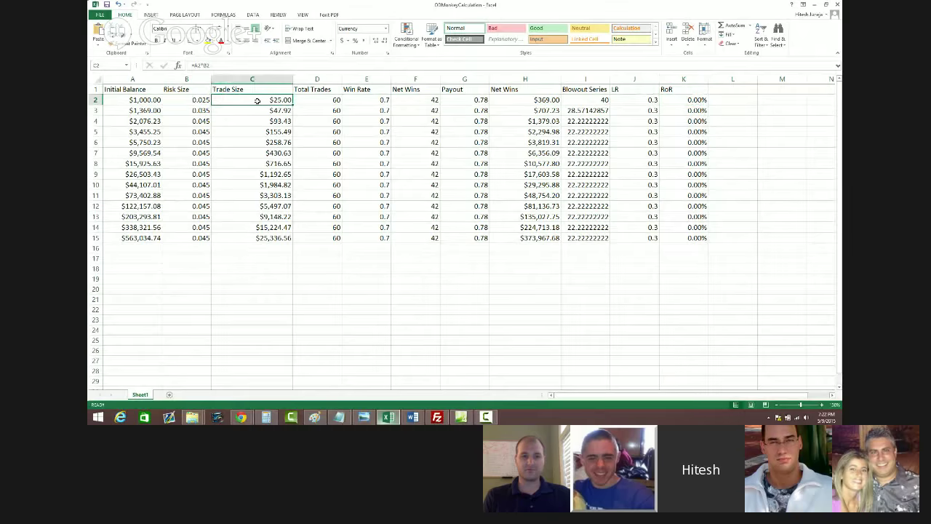
Set the first row's risk size in B2 to 0.075 and check its RoR in K2.
click(203, 99)
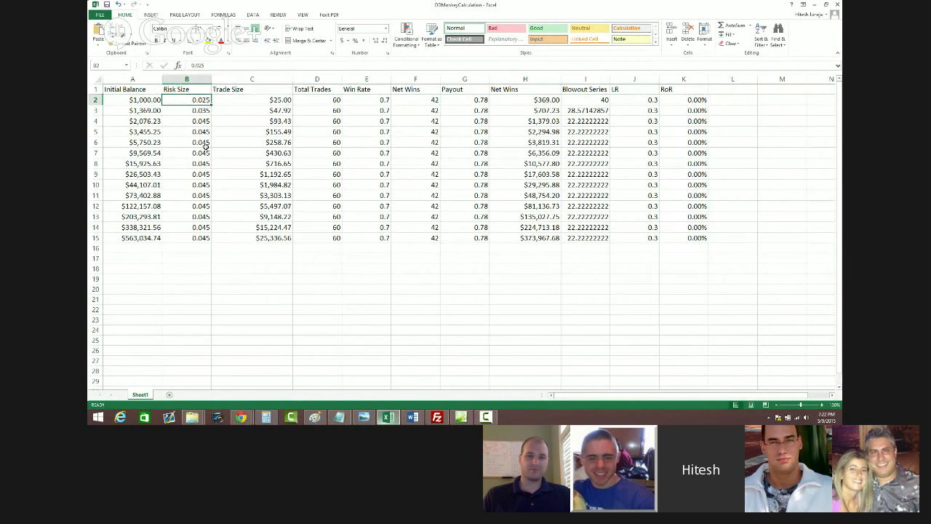
text(0.0)
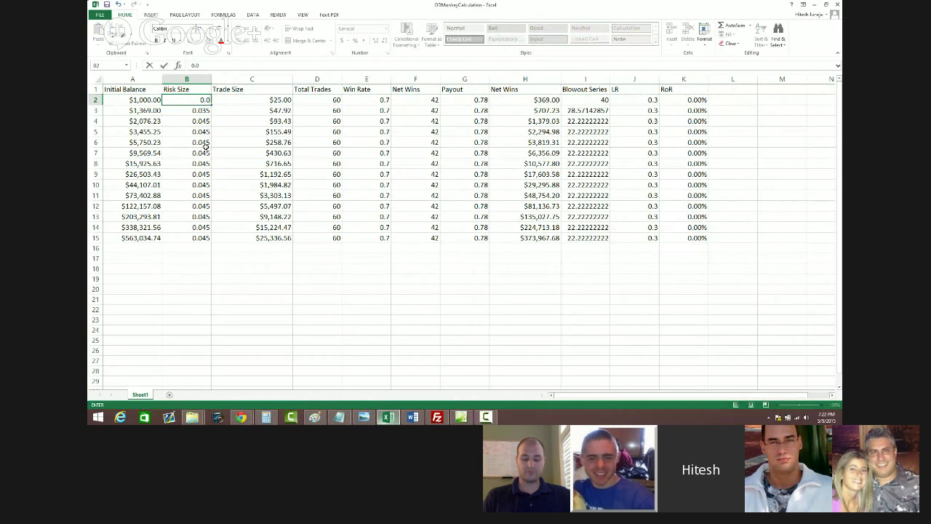
key(Return)
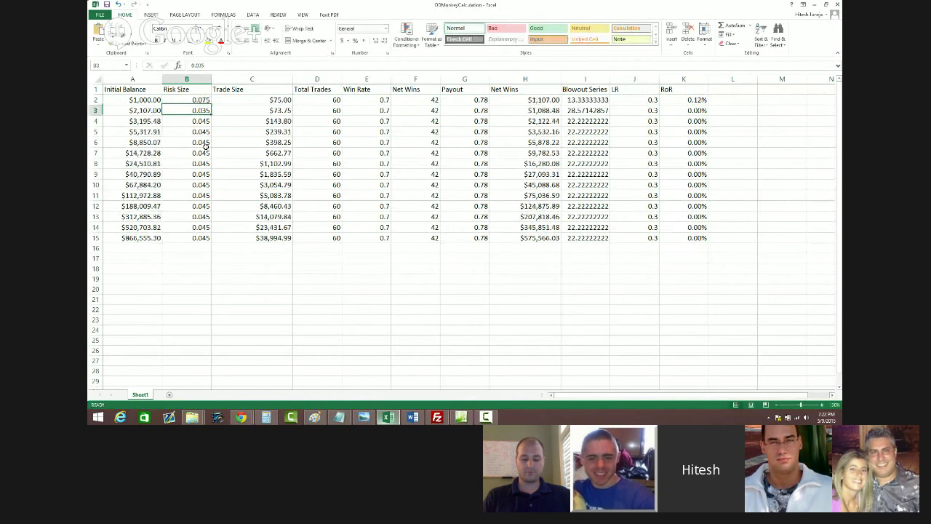
click(694, 99)
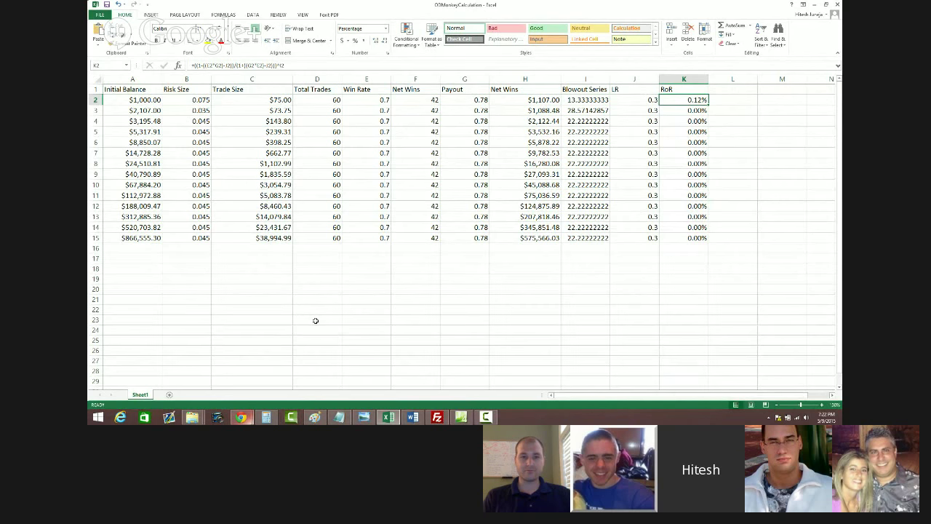
Switch to the Options Domination Live Trading page in Chrome and look over the session notices and results table.
mouse_move(243, 415)
click(225, 370)
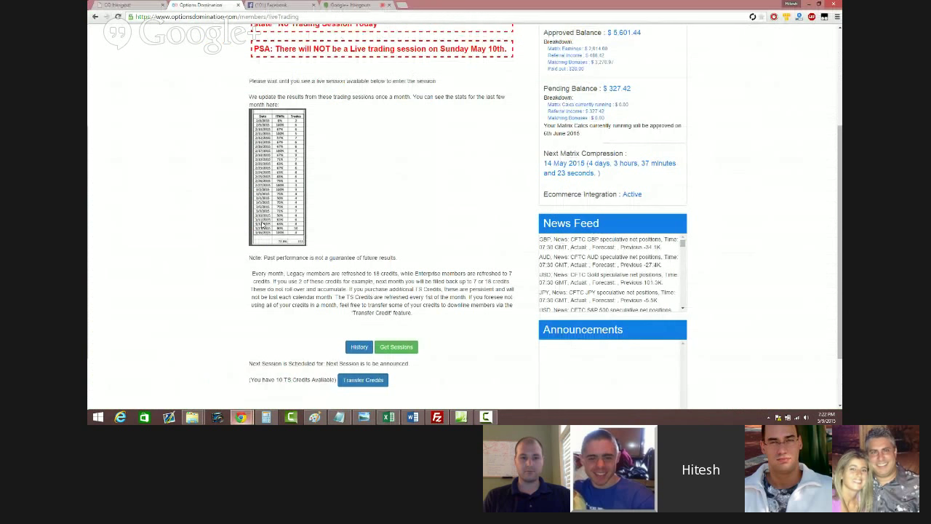
scroll(367, 157, up, 3)
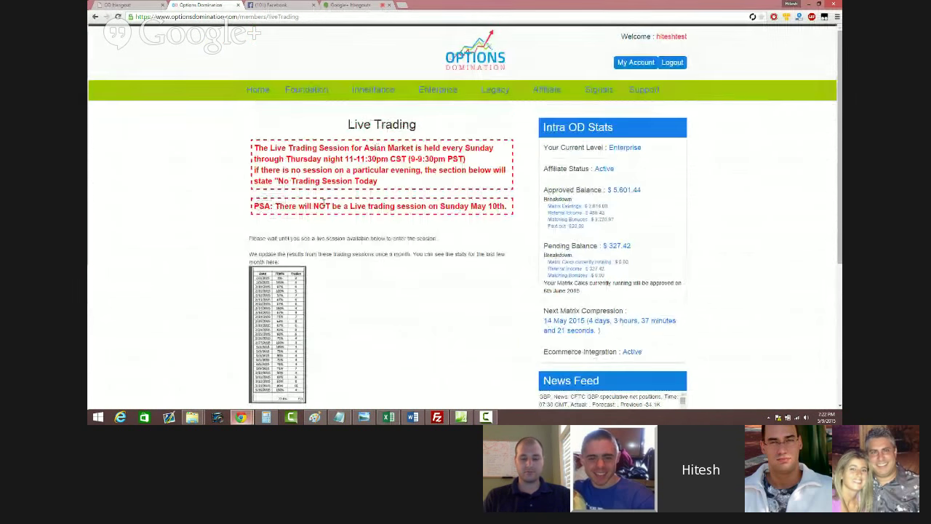
scroll(378, 189, down, 3)
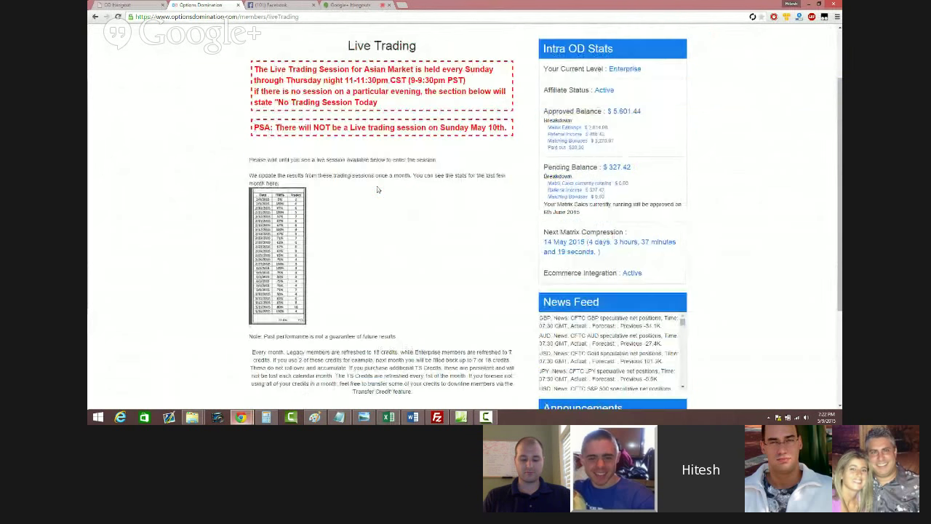
scroll(376, 189, up, 3)
Open the Inheritance Signals page and view the table of generated trade signals.
mouse_move(365, 93)
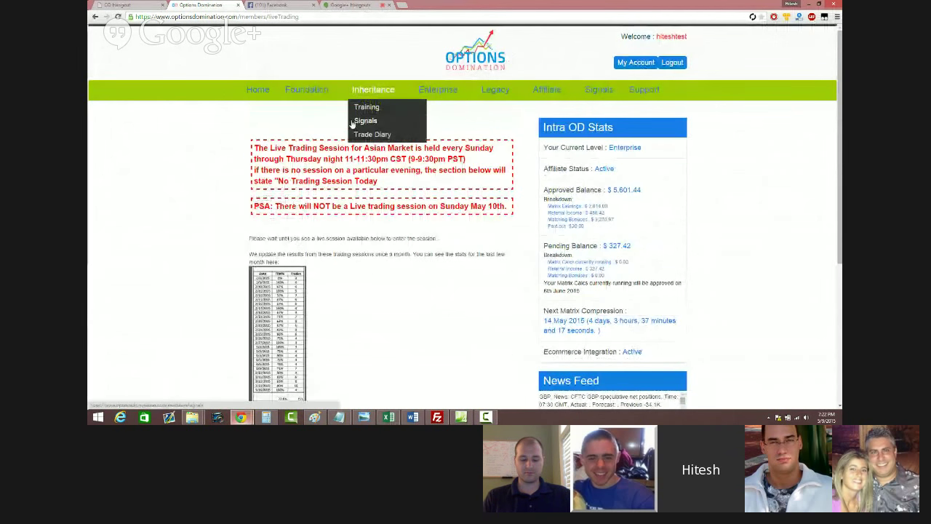
click(358, 120)
scroll(277, 222, down, 6)
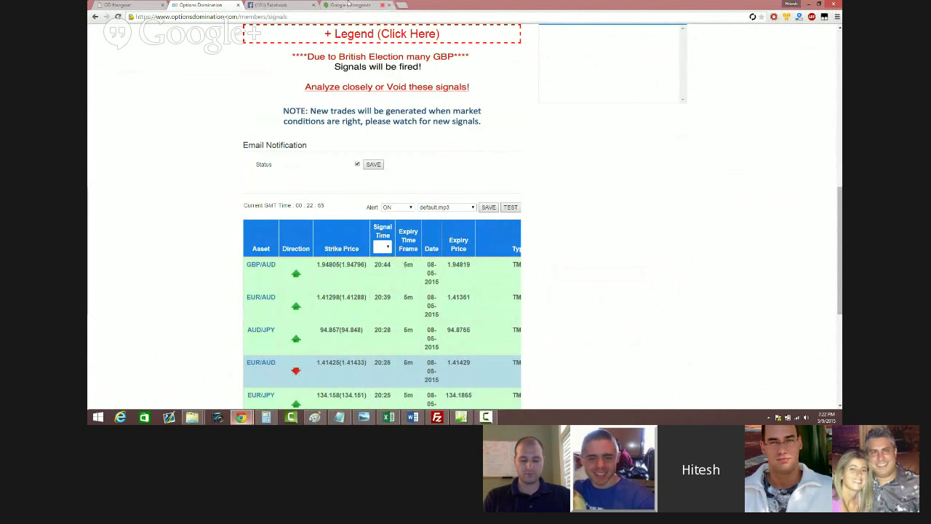
Switch to the Facebook page and browse the members' comments and screenshots reporting their trade results.
key(ctrl+Tab)
scroll(269, 219, down, 15)
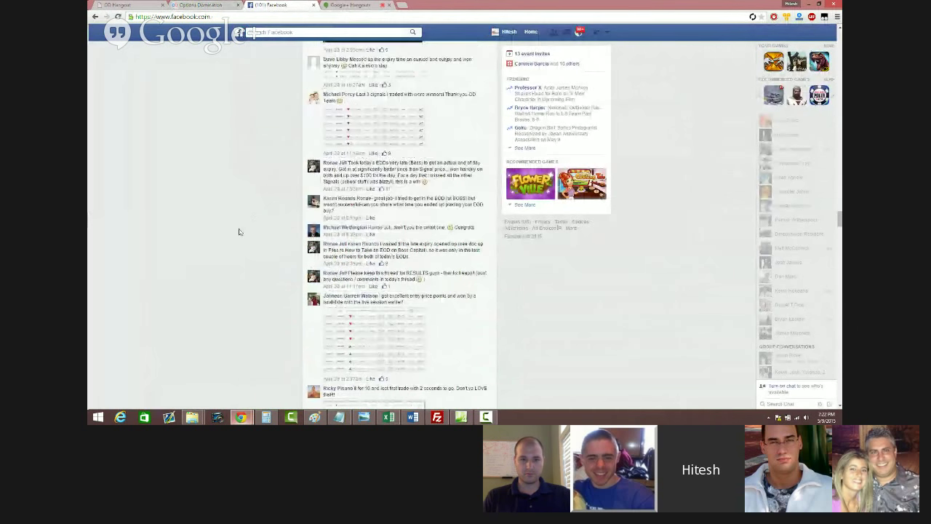
scroll(273, 229, down, 15)
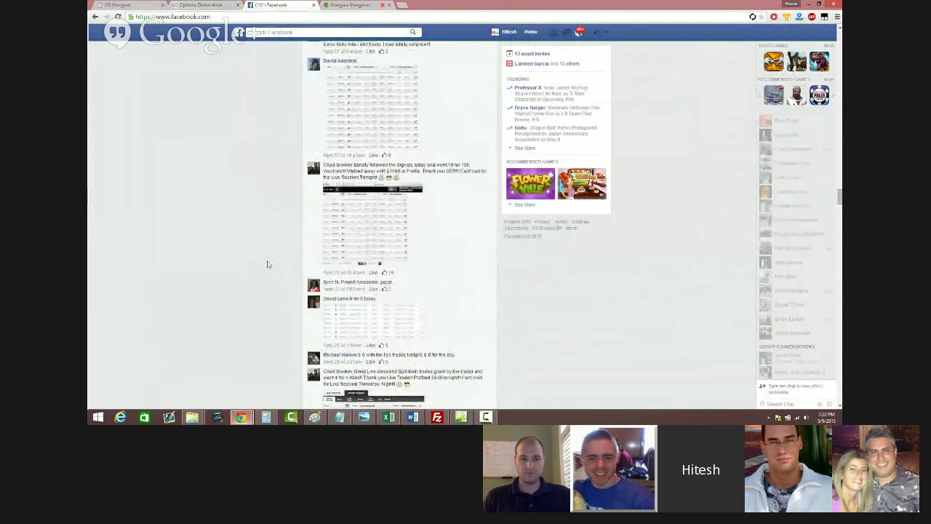
scroll(269, 272, down, 15)
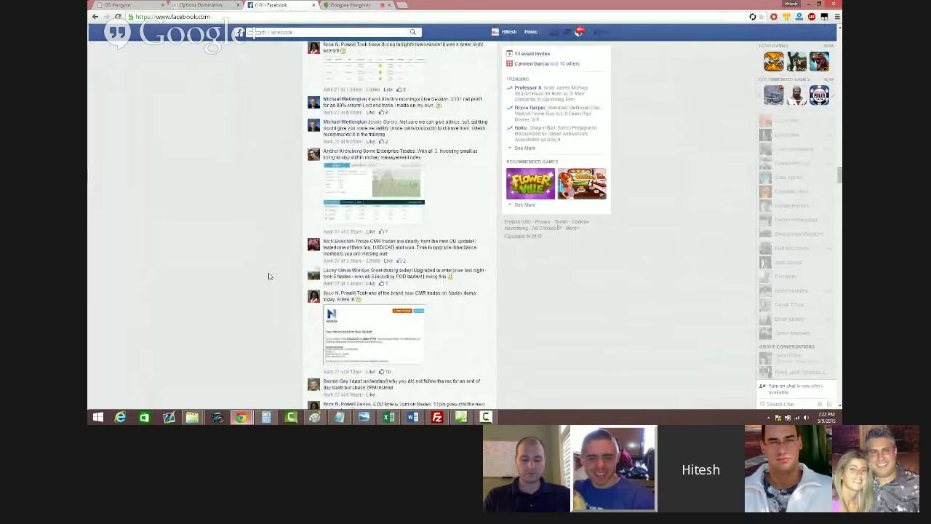
scroll(271, 270, up, 5)
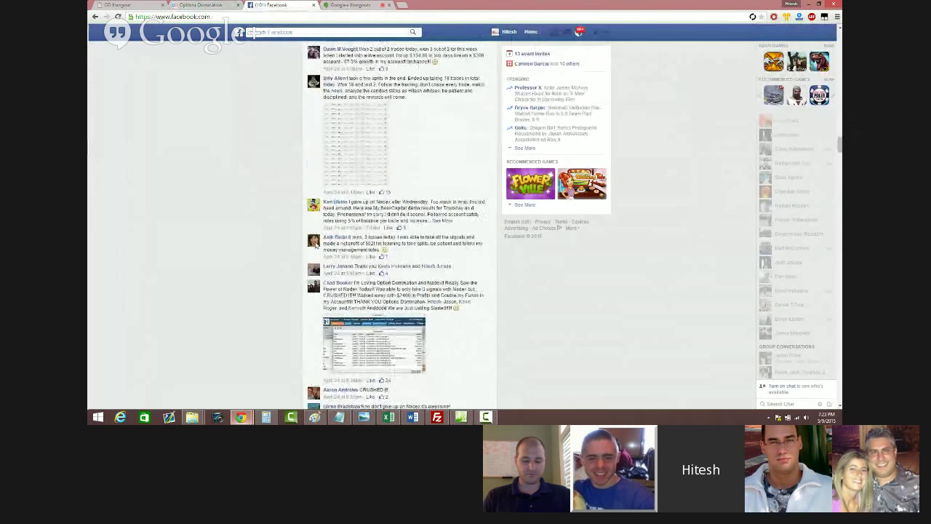
scroll(279, 191, up, 4)
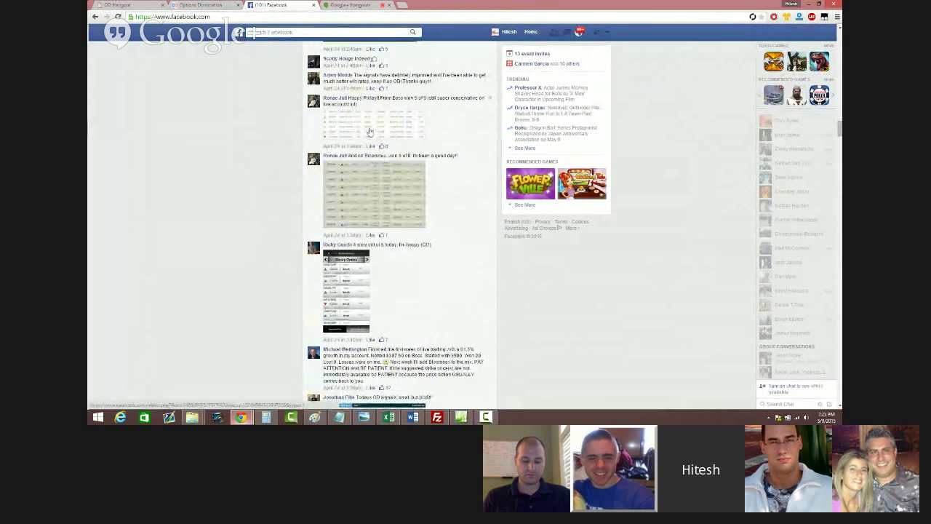
scroll(253, 191, up, 1)
scroll(253, 191, down, 1)
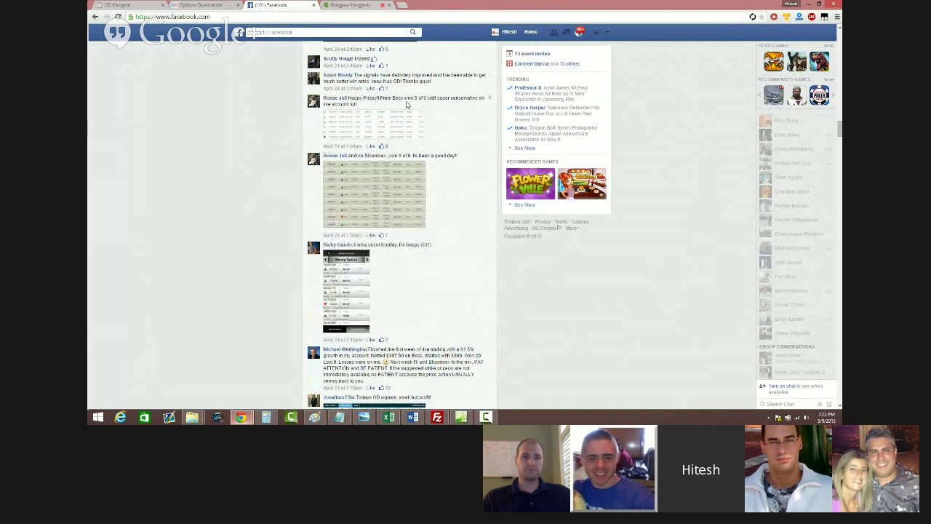
scroll(397, 133, up, 1)
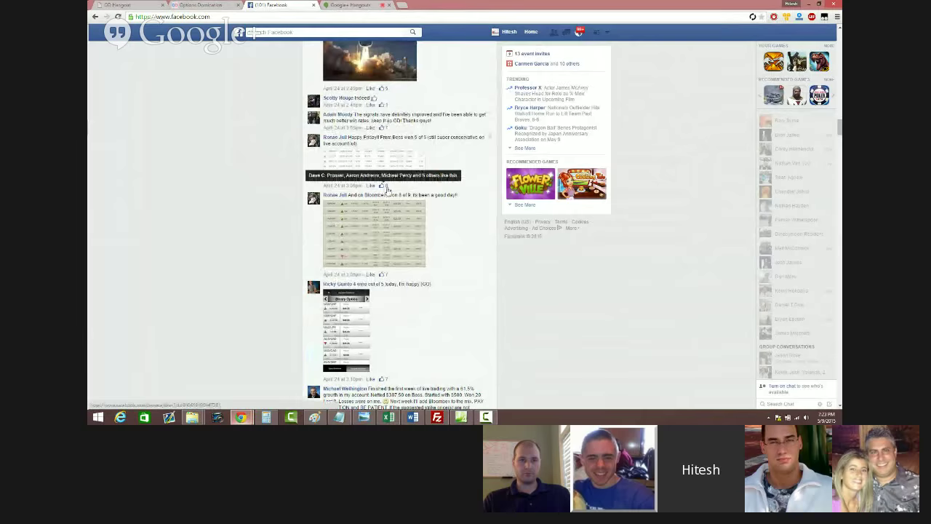
Read the April 24 member comments about Boss and Bloombex trades, highlighting the text of the Boss result comment.
scroll(387, 190, down, 1)
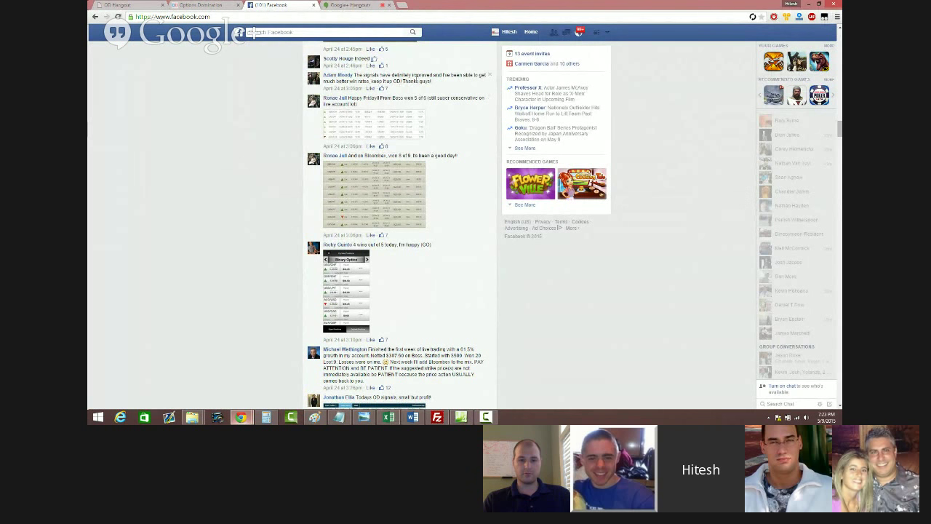
scroll(371, 111, down, 1)
drag(354, 58, 412, 64)
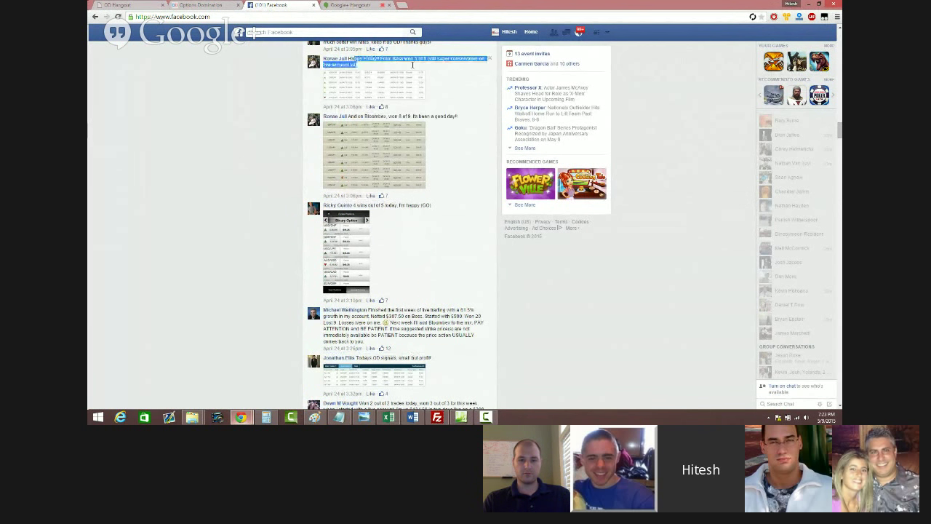
click(427, 59)
scroll(381, 83, down, 2)
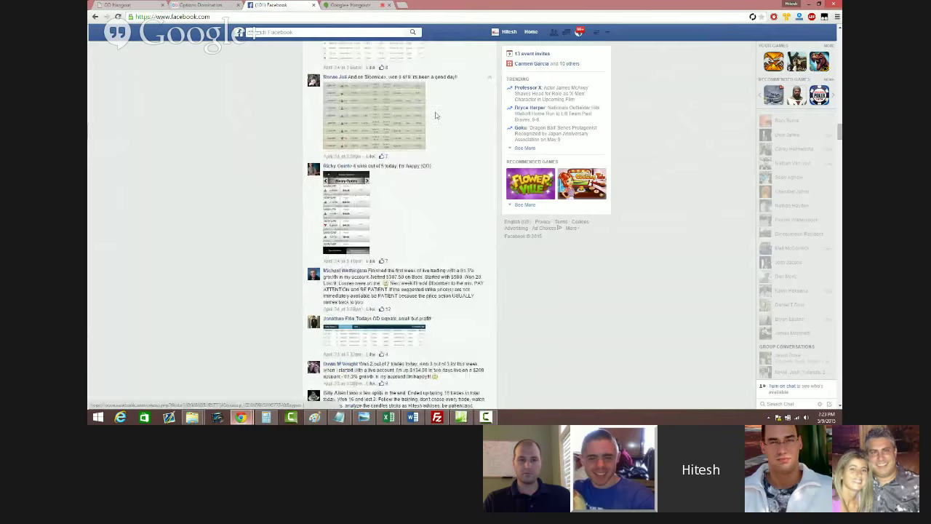
Examine the comments on first-week live trading growth and on growth of a $200 account, highlighting the key phrases.
scroll(376, 136, down, 1)
scroll(374, 168, down, 2)
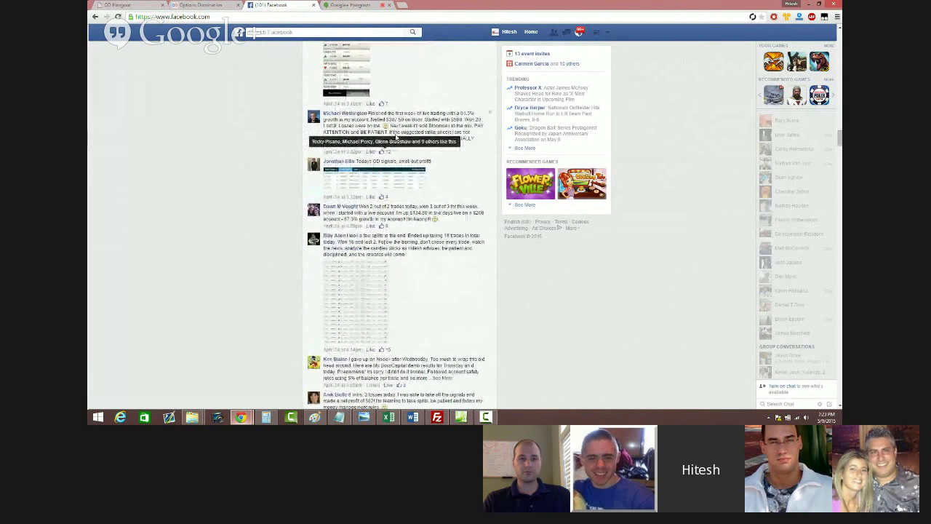
drag(383, 113, 463, 120)
click(438, 133)
scroll(438, 133, down, 1)
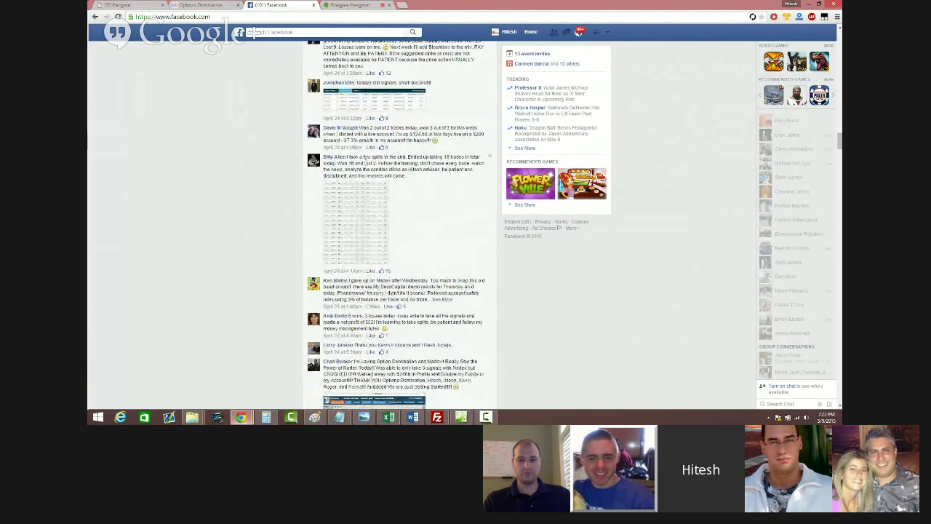
drag(419, 133, 440, 133)
click(409, 134)
Find the comment praising Options Domination and Nadex and highlight its phrase about walking away with $2400 in profits.
scroll(447, 135, down, 2)
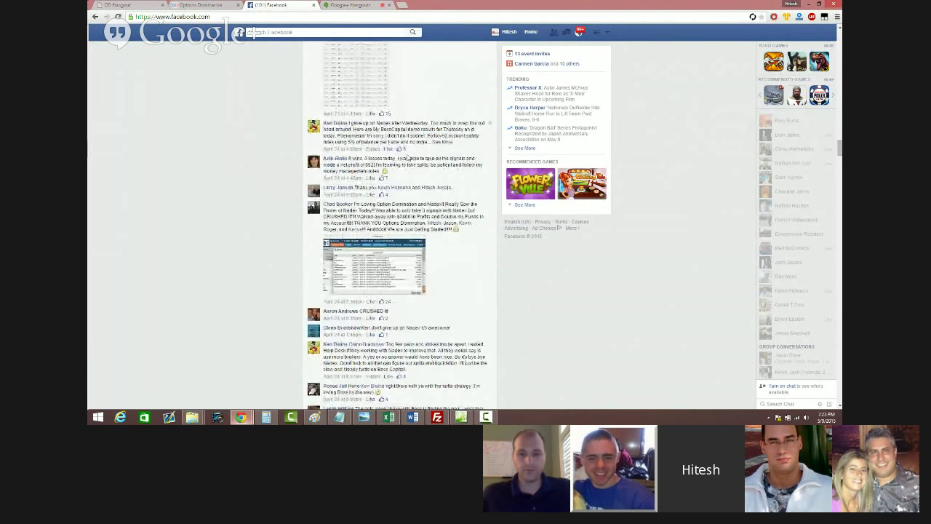
scroll(389, 158, down, 1)
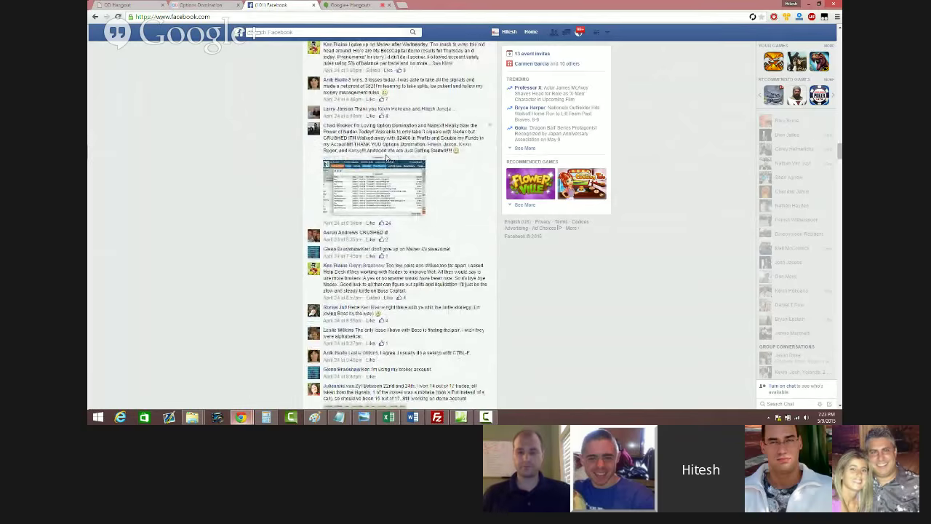
scroll(389, 158, down, 1)
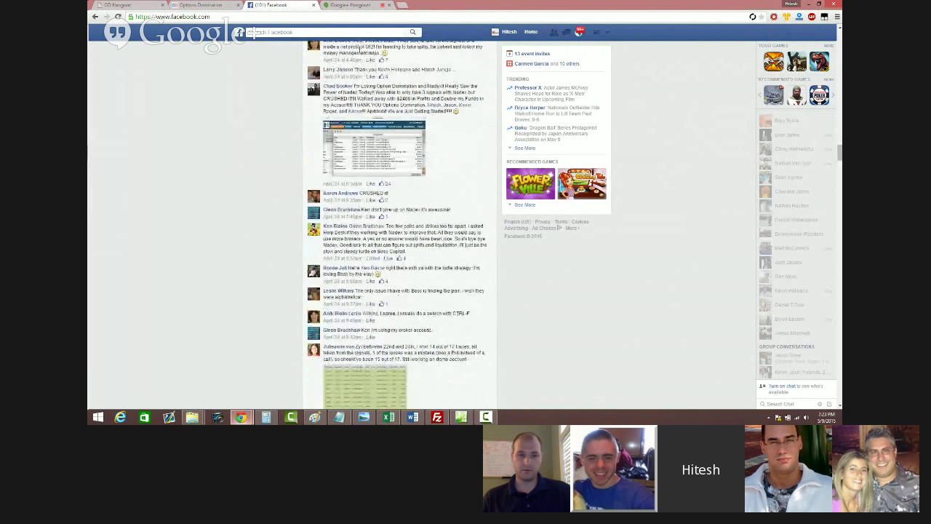
drag(360, 95, 421, 99)
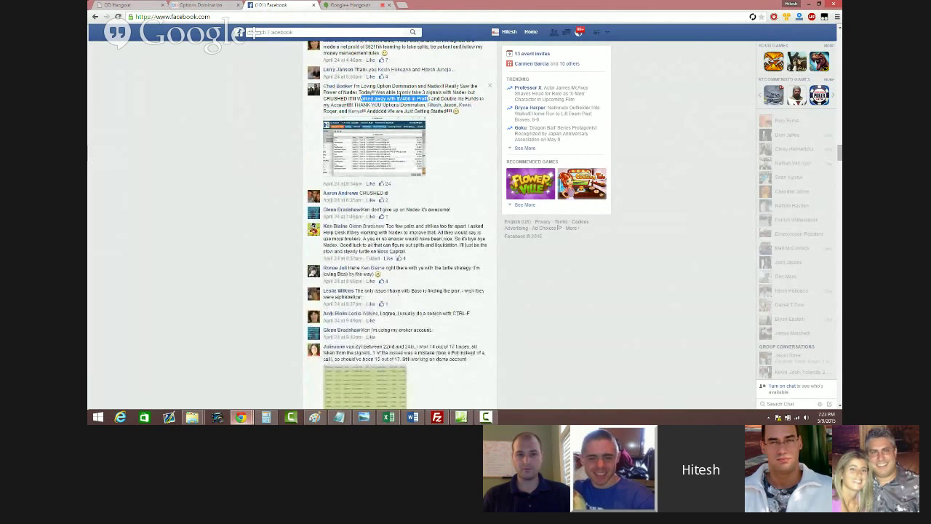
Skim the remaining member comments and trade screenshots through April 28, and return to the Google+ Hangouts page.
scroll(378, 152, down, 5)
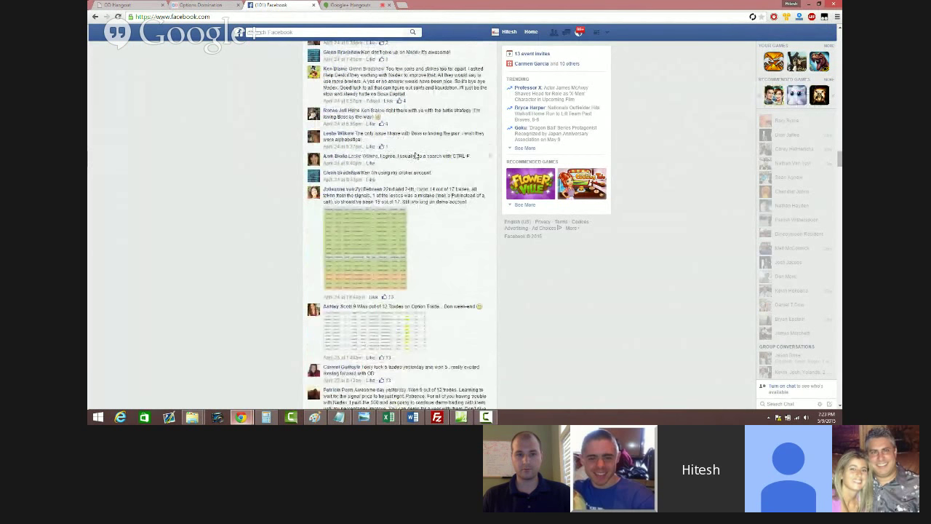
scroll(489, 148, down, 3)
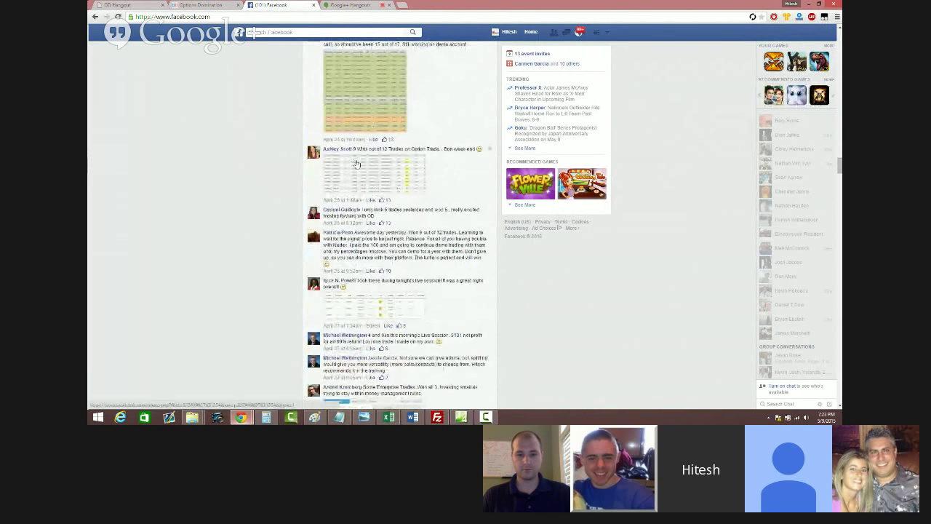
scroll(364, 186, down, 8)
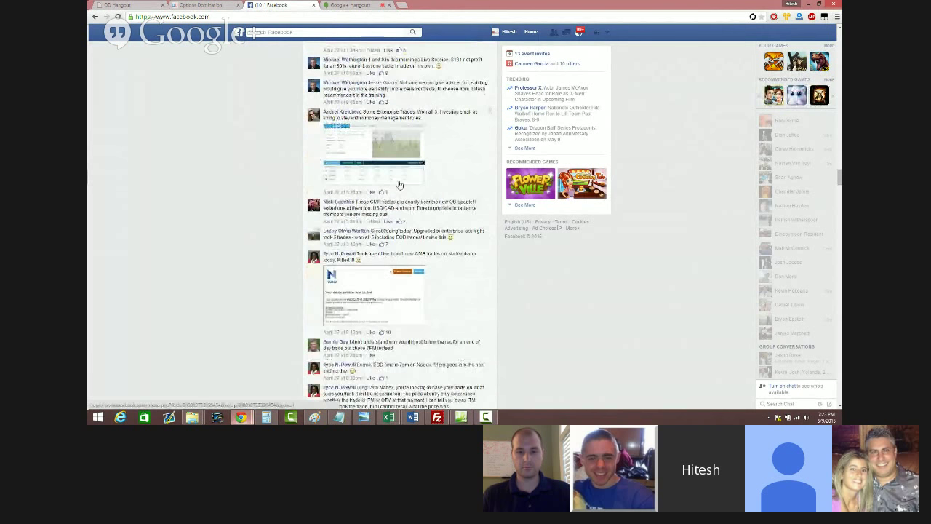
scroll(396, 193, down, 9)
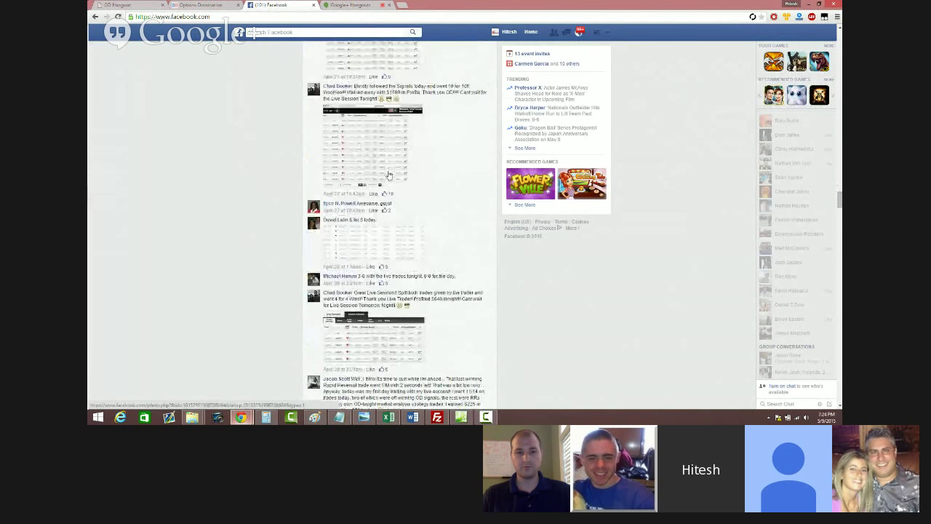
scroll(393, 185, down, 6)
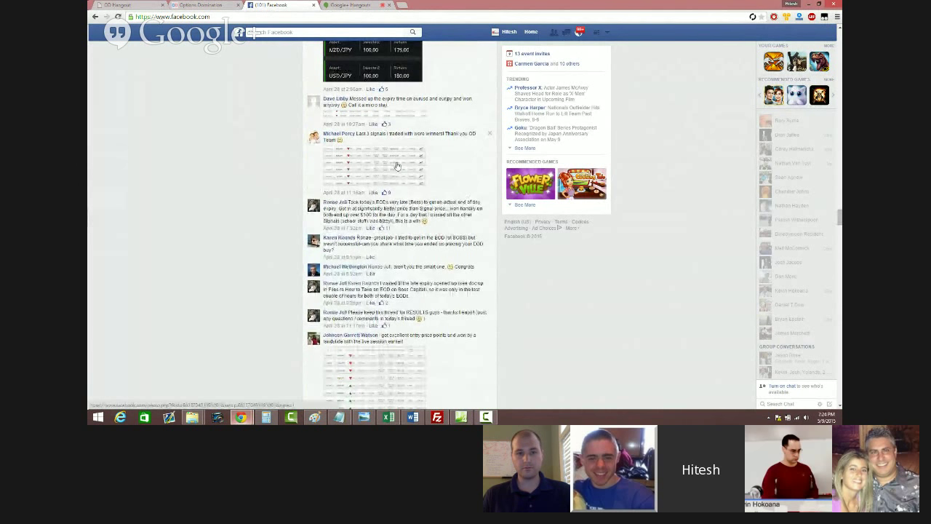
scroll(397, 166, up, 4)
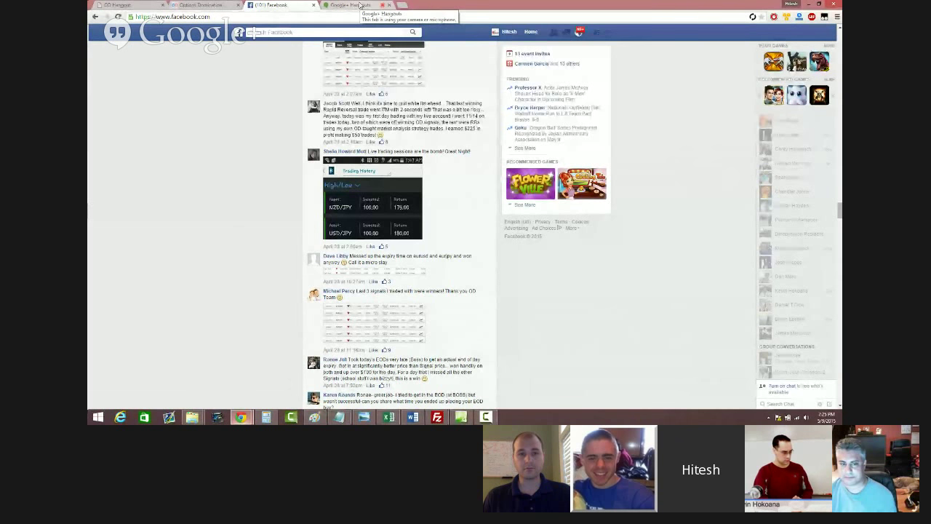
click(359, 6)
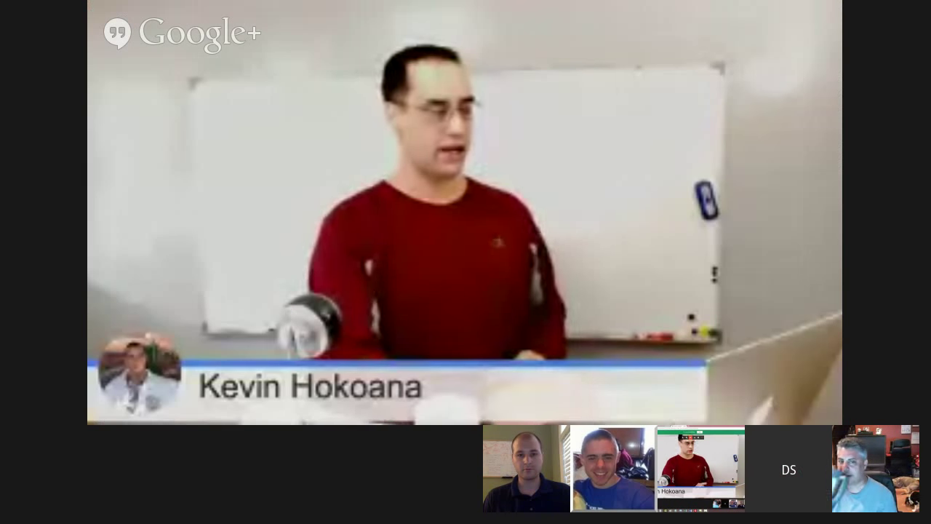
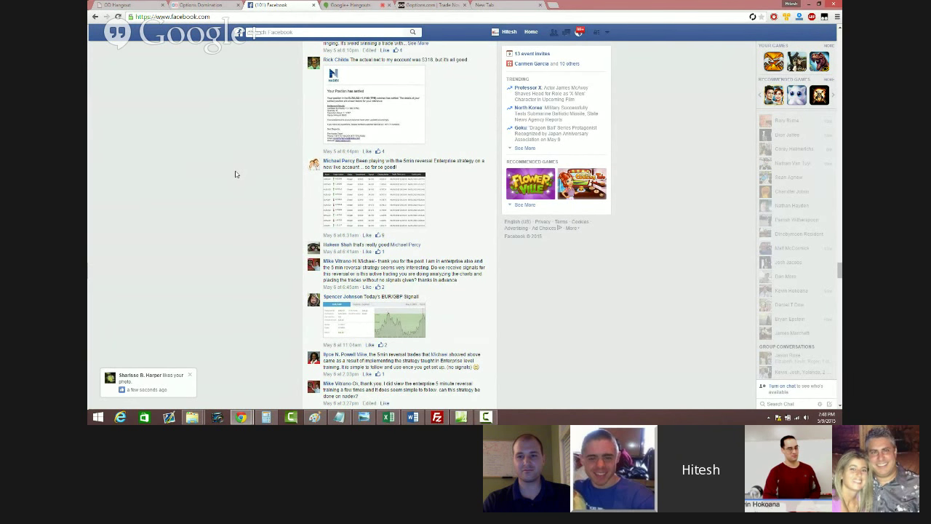
Switch to the Excel money calculation workbook and point out the win rate in E2 and the compounding rows 2 to 15.
click(388, 417)
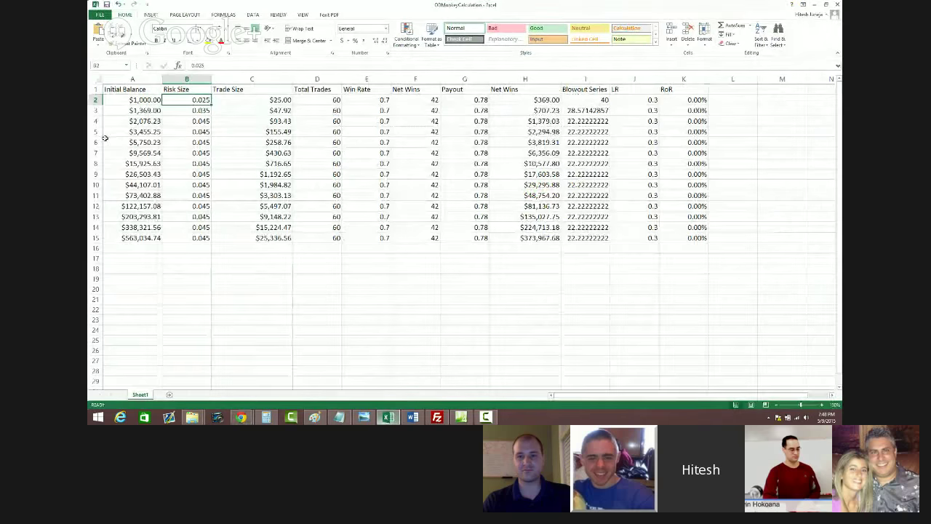
click(94, 100)
click(375, 99)
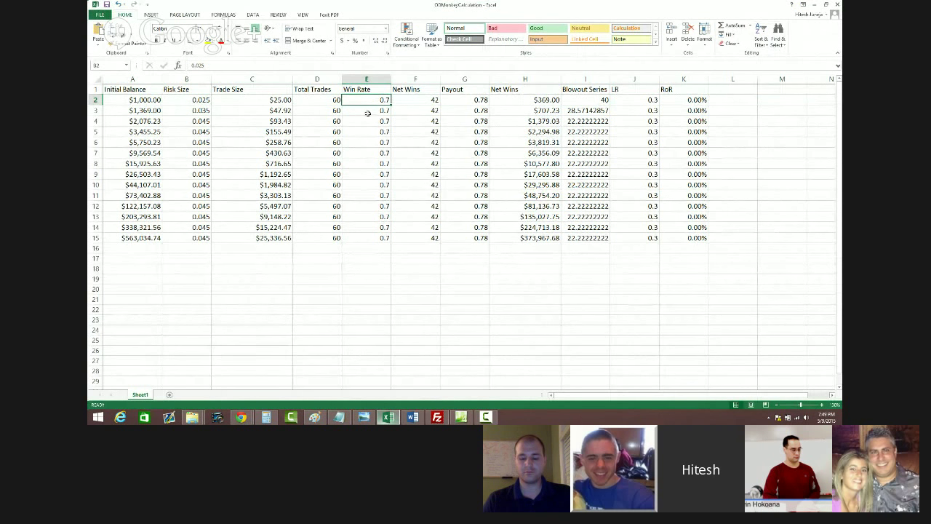
mouse_move(379, 99)
mouse_down()
mouse_move(377, 236)
mouse_move(369, 102)
mouse_up()
drag(95, 99, 102, 240)
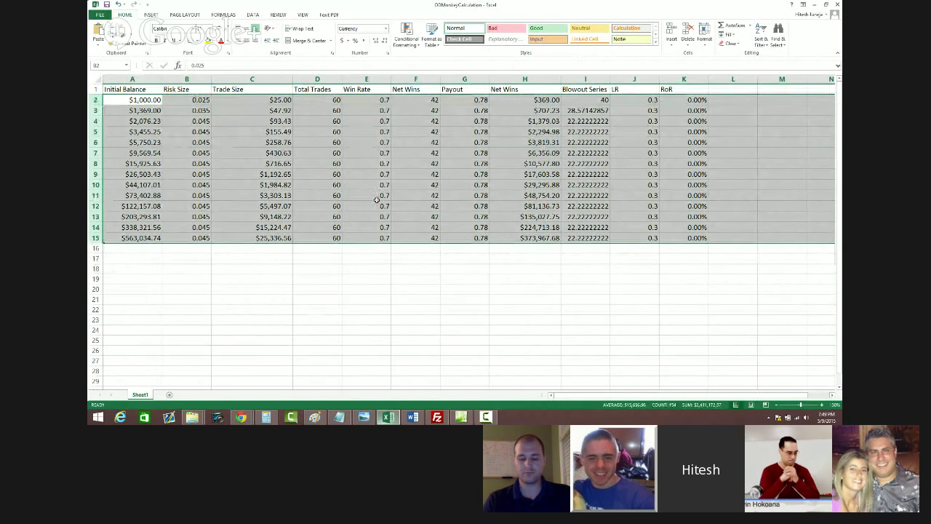
click(371, 163)
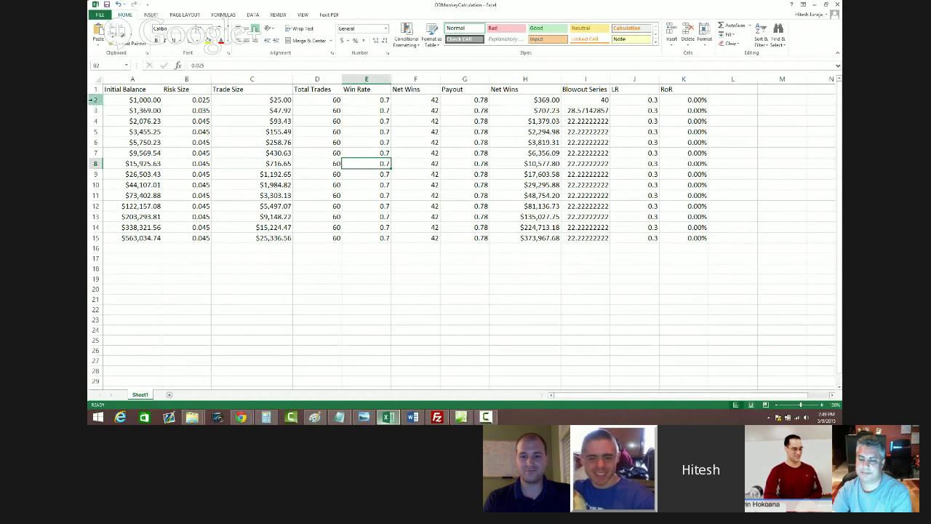
Review the whole compounding table, row 2 with its trade size in C2, and row 3.
drag(95, 99, 99, 238)
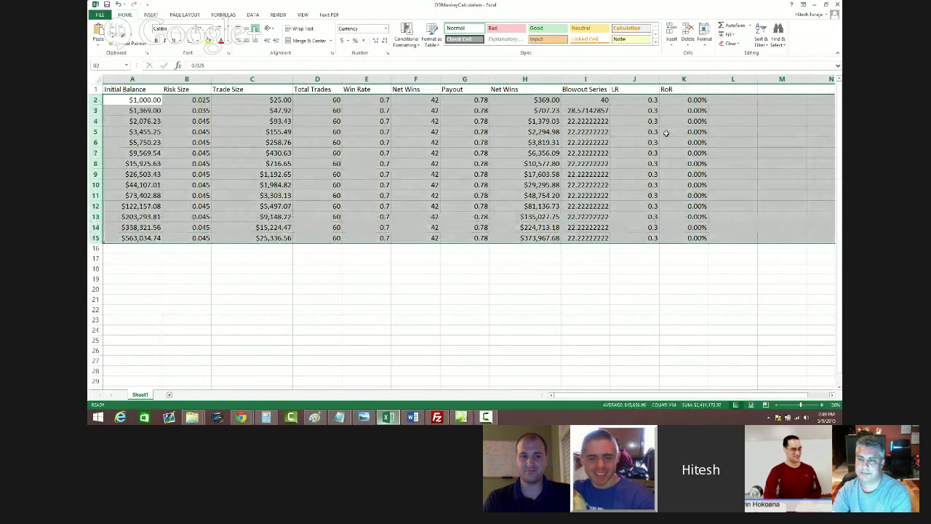
click(92, 102)
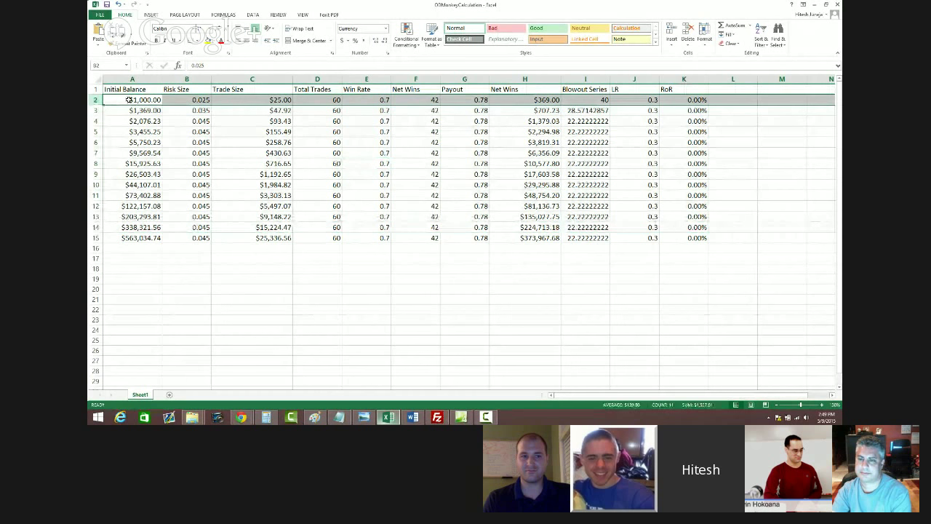
click(163, 104)
click(261, 97)
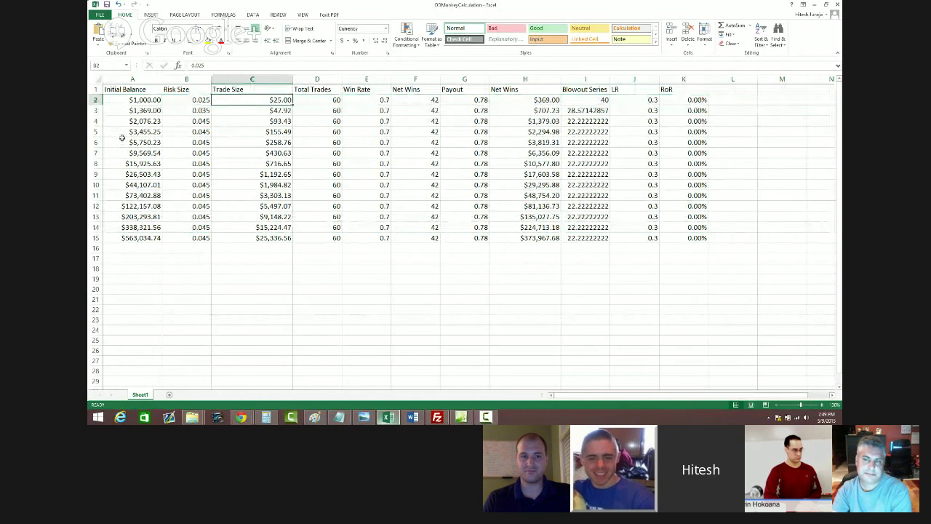
click(97, 108)
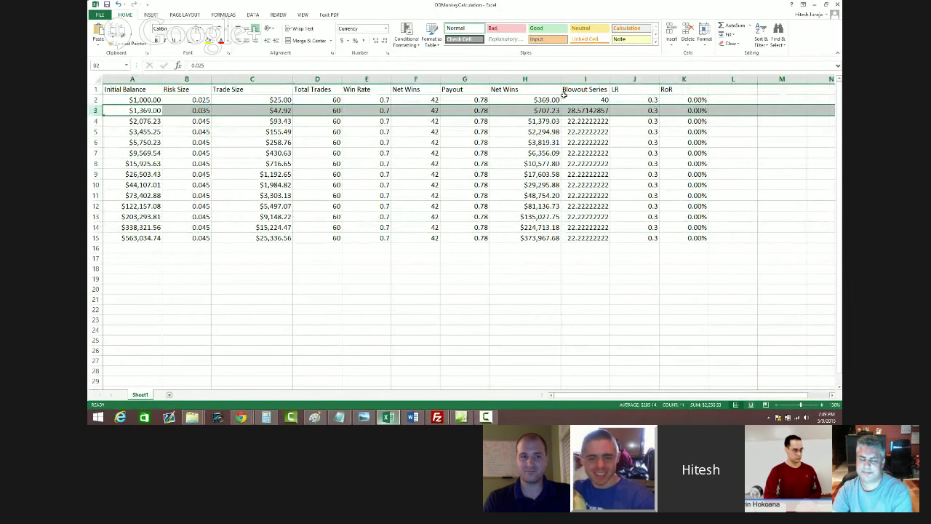
Examine how the net wins in H2 carry into the balance in A3, and highlight rows 2 to 5.
click(585, 100)
drag(547, 100, 407, 99)
click(509, 100)
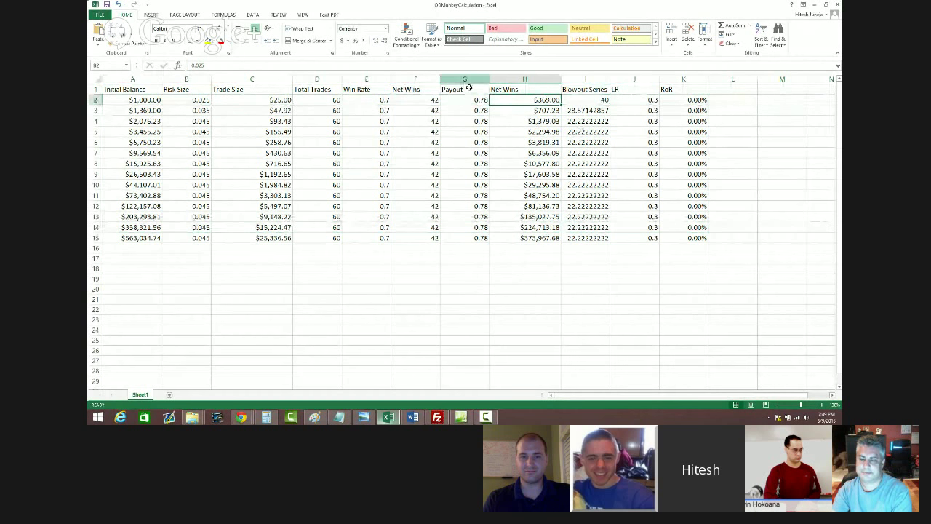
click(152, 110)
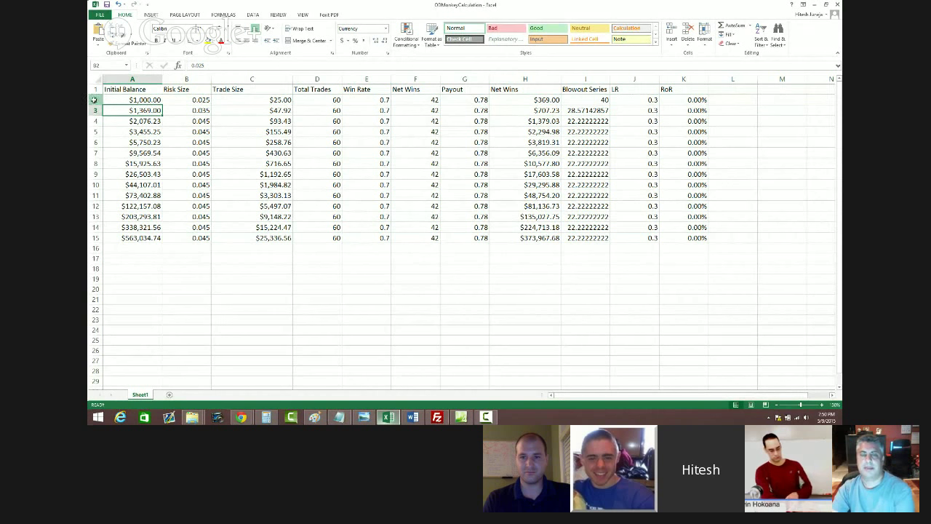
drag(95, 100, 94, 132)
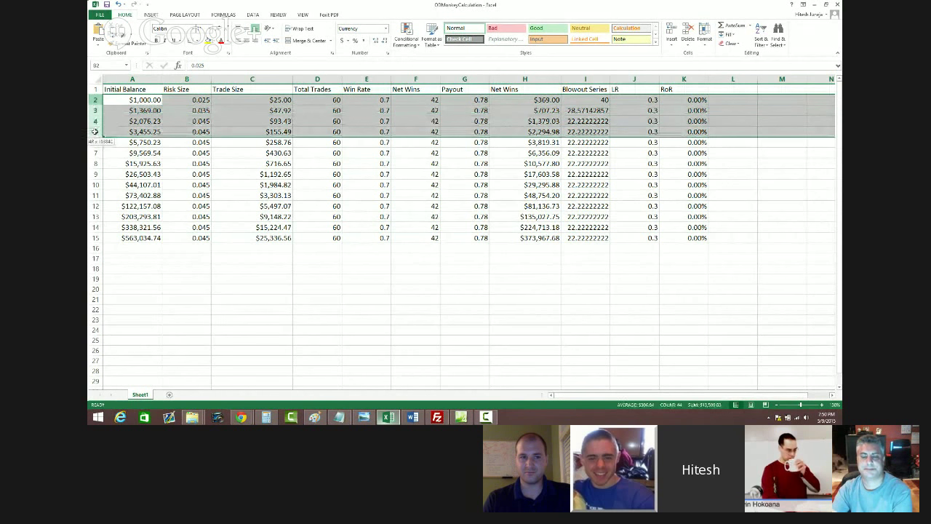
click(237, 183)
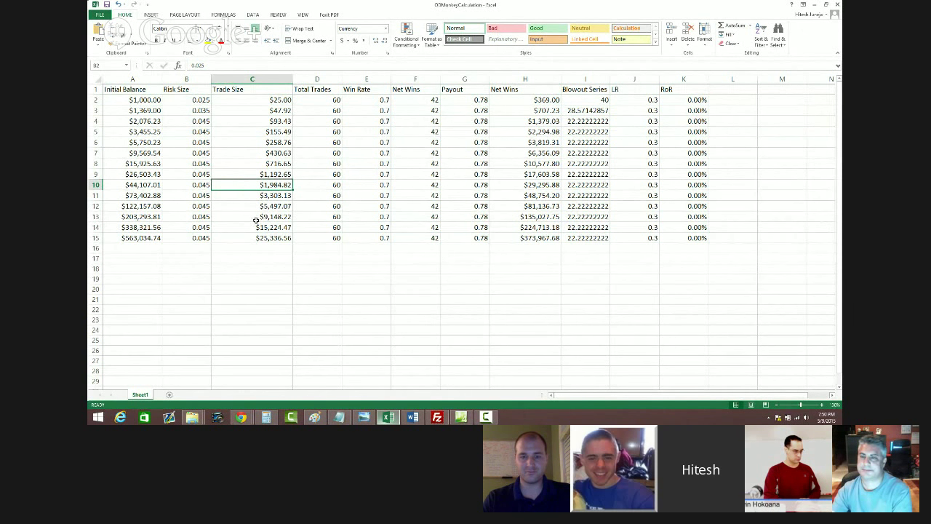
Switch back to the Chrome window showing Facebook and bring up the Google+ Hangouts page.
click(248, 419)
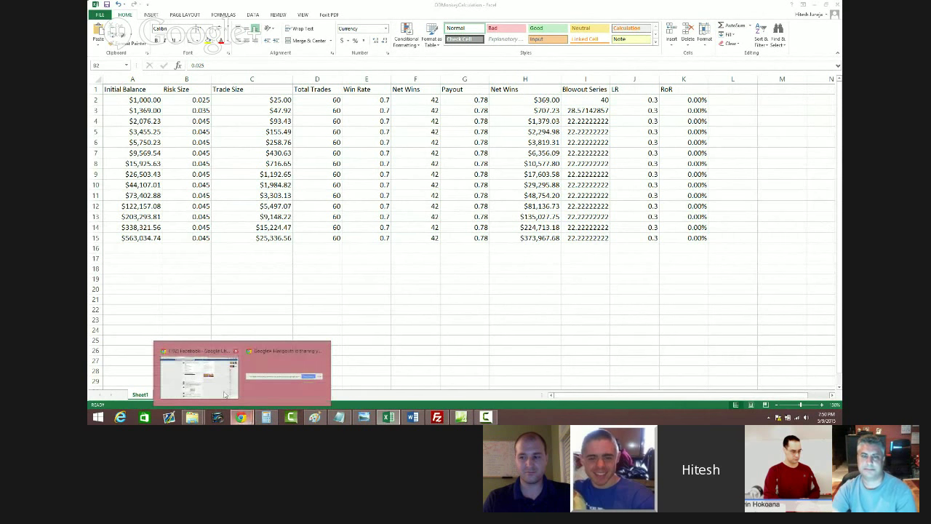
click(225, 395)
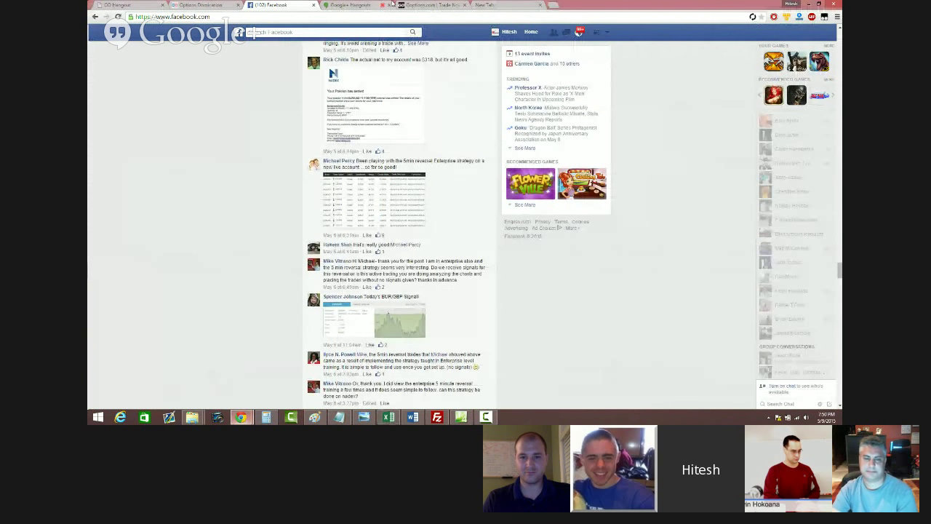
click(389, 5)
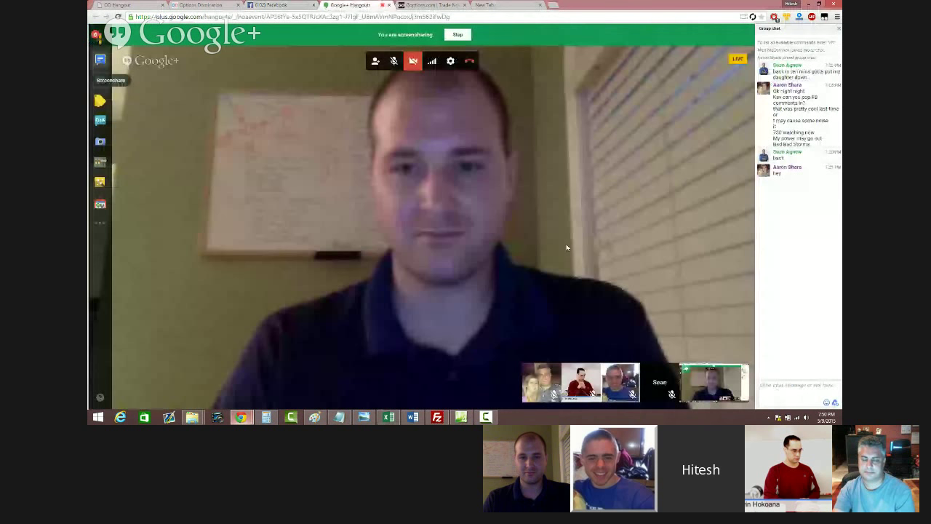